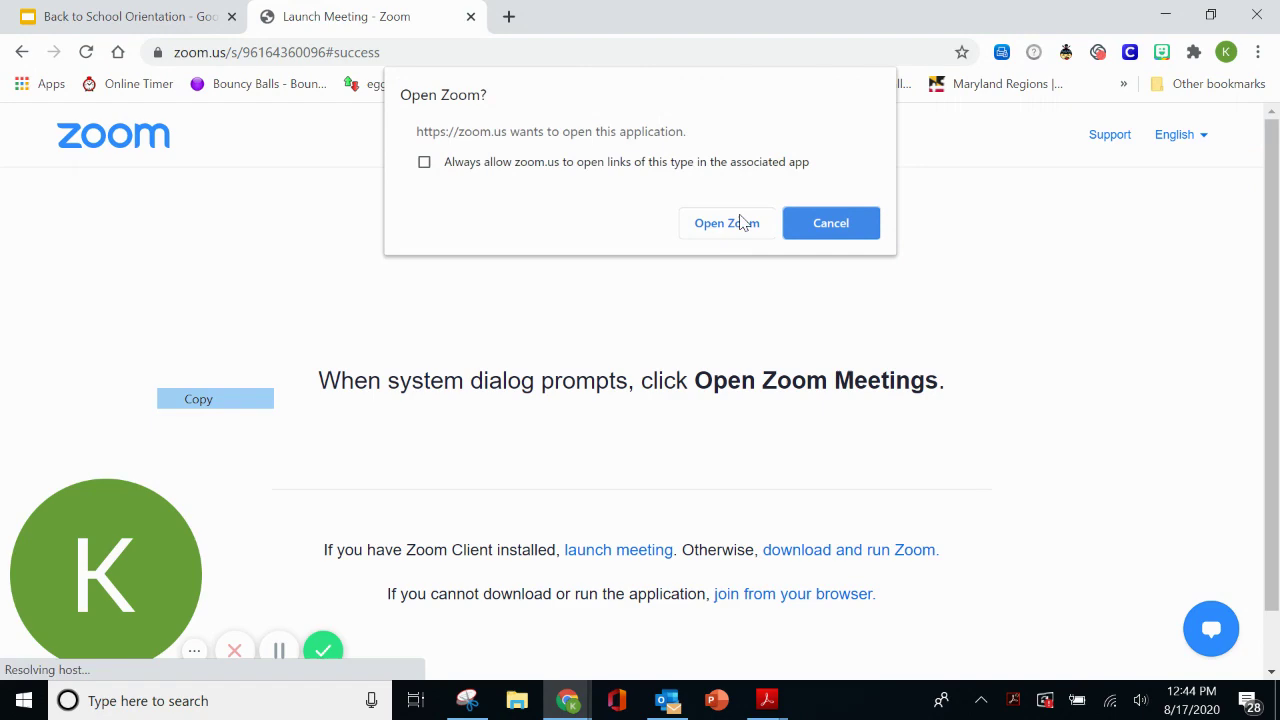
# Launch Zoom Meetings from the browser's Open Zoom? prompt
pyautogui.click(728, 224)
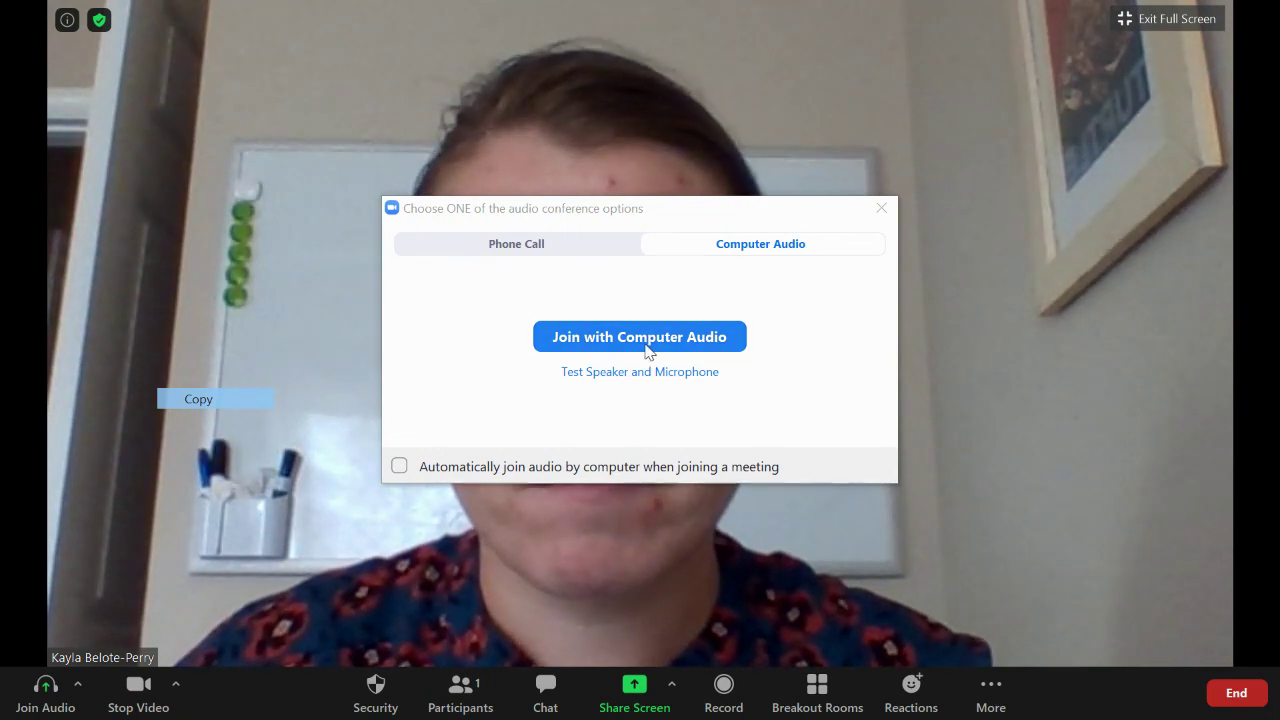
# Connect computer audio to the meeting and mute the microphone
pyautogui.click(642, 343)
pyautogui.click(45, 684)
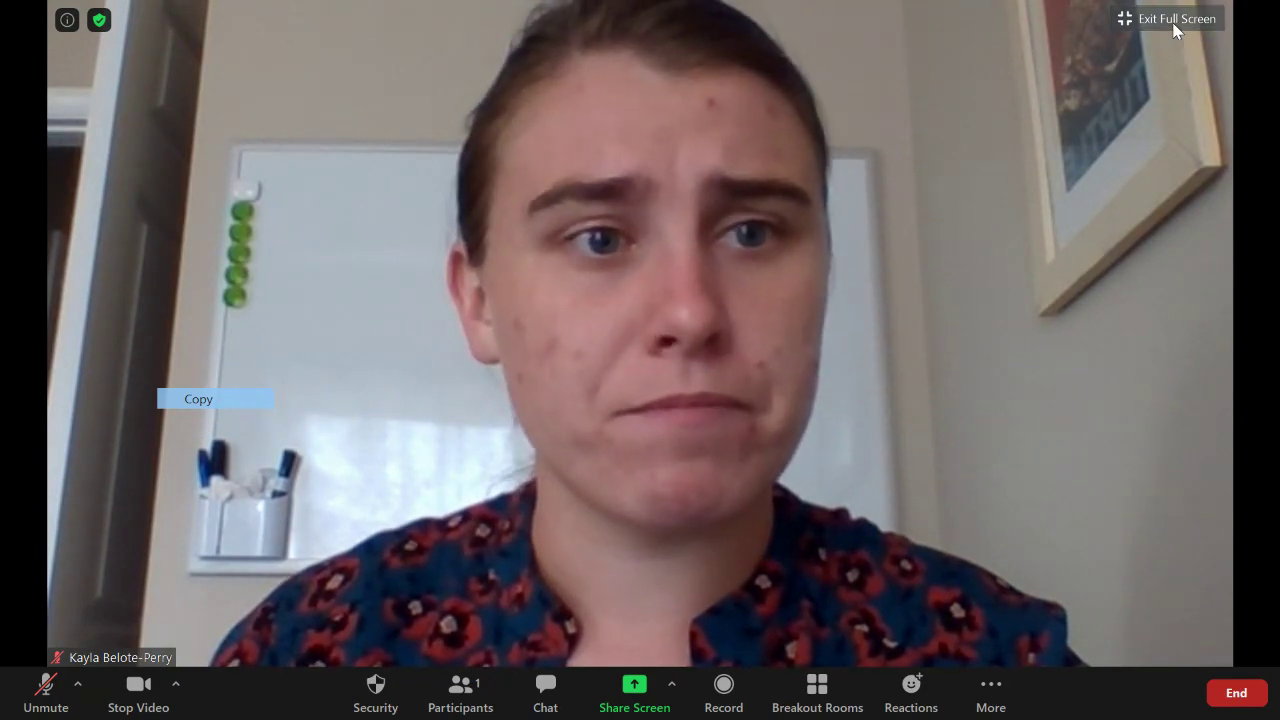
# Exit full screen and maximize the Zoom Meeting window, keeping the taskbar visible
pyautogui.click(1175, 30)
pyautogui.click(352, 8)
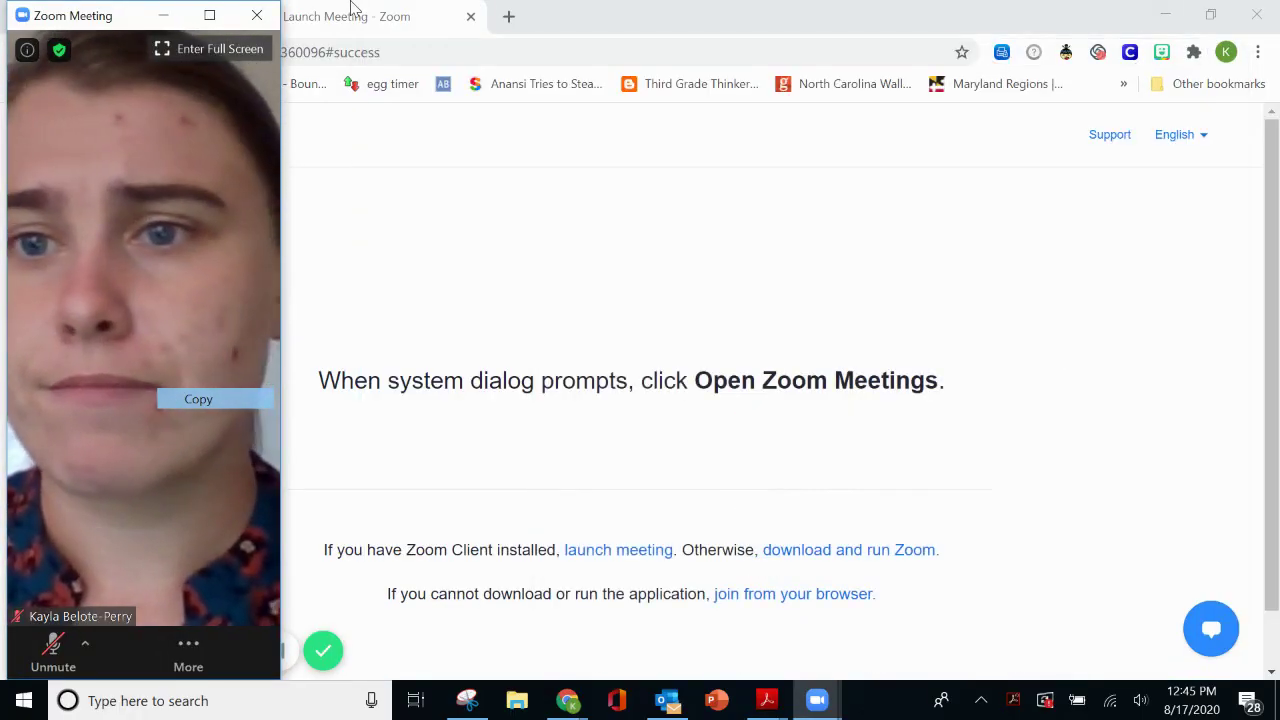
pyautogui.click(209, 15)
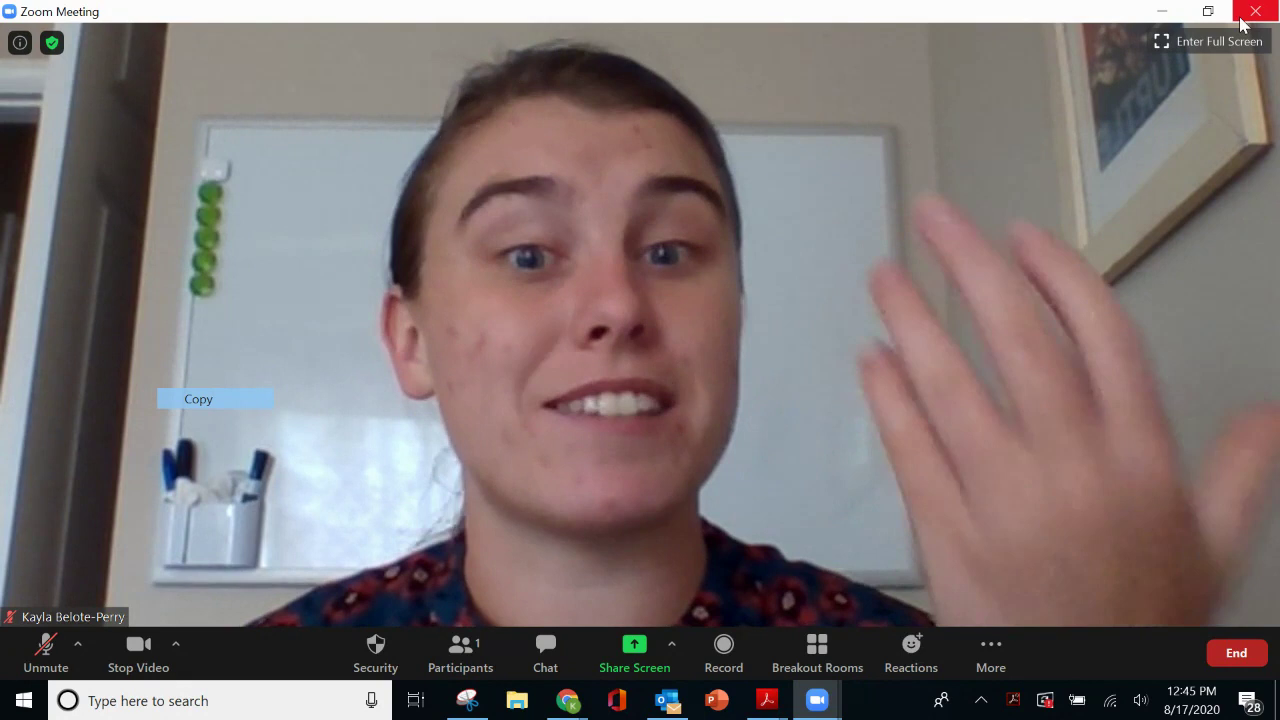
# Minimize the meeting to its floating video and centre it above the page's prompt text
pyautogui.click(1162, 12)
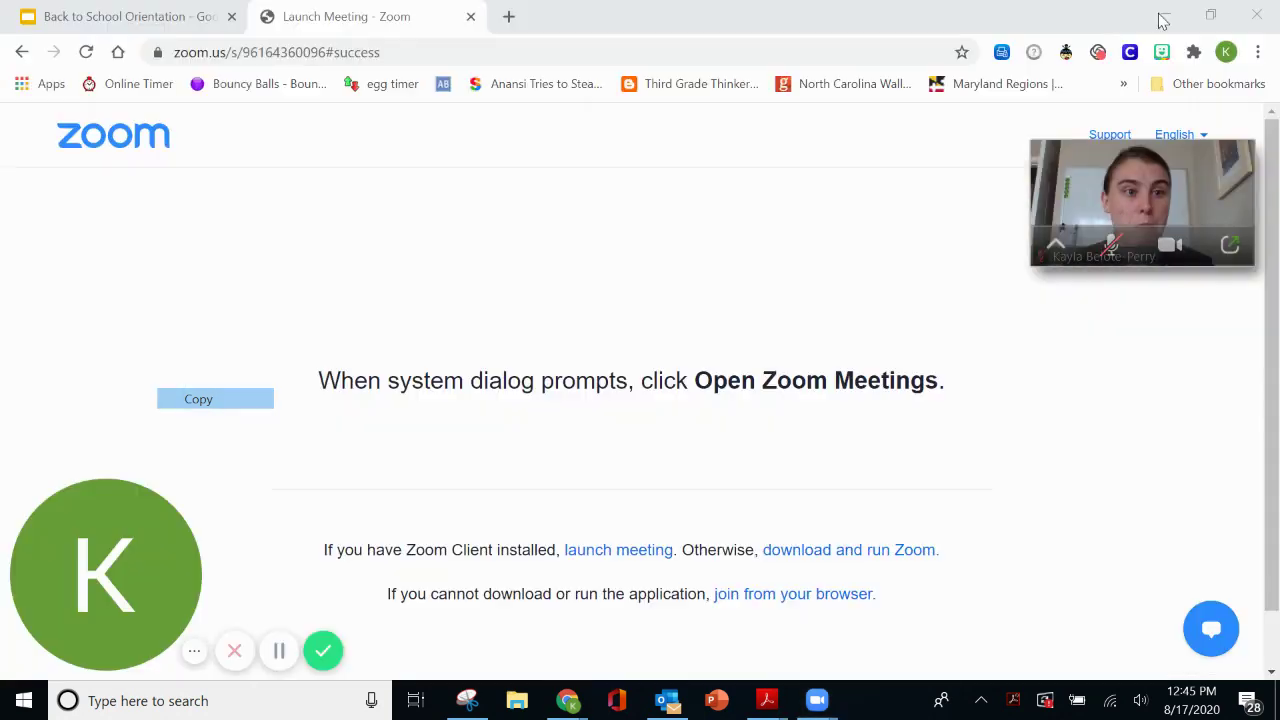
pyautogui.moveTo(1106, 169)
pyautogui.mouseDown()
pyautogui.moveTo(619, 295)
pyautogui.moveTo(674, 215)
pyautogui.moveTo(196, 266)
pyautogui.mouseUp()
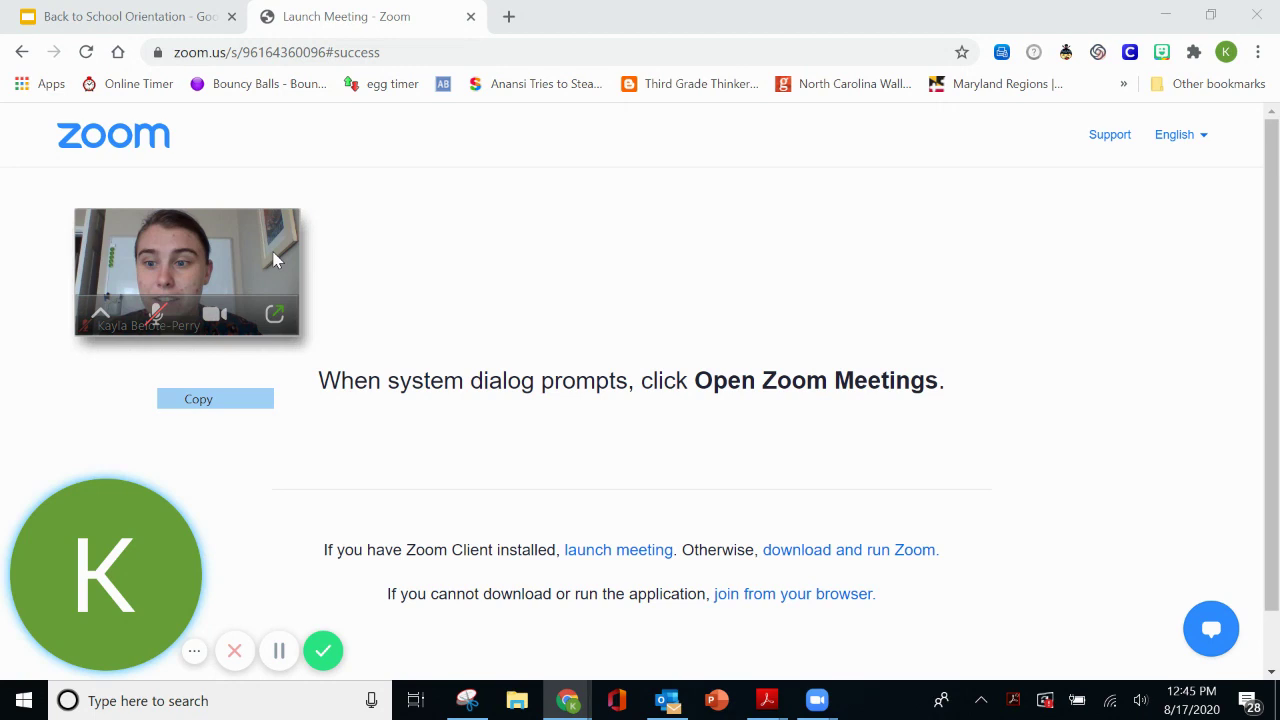
pyautogui.moveTo(280, 254); pyautogui.dragTo(645, 271)
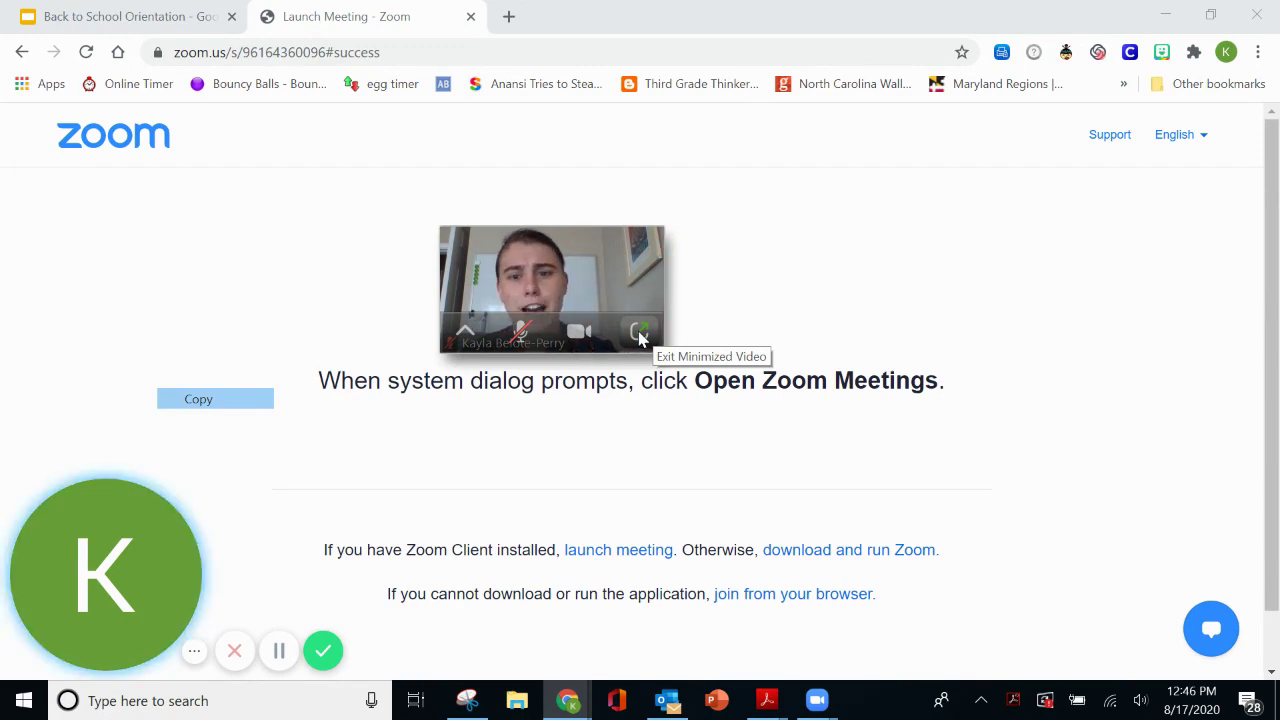
# Restore the meeting from minimized video, re-minimize and re-expand it, then exit full screen
pyautogui.click(640, 337)
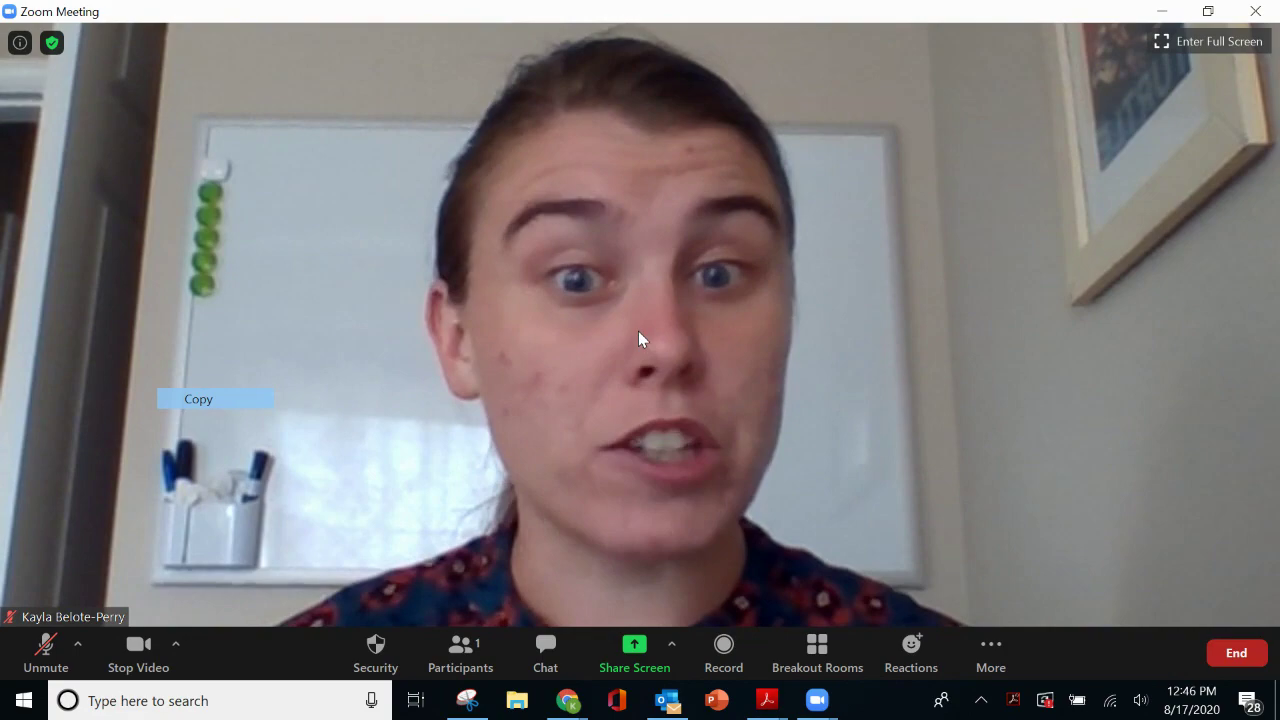
pyautogui.click(1162, 11)
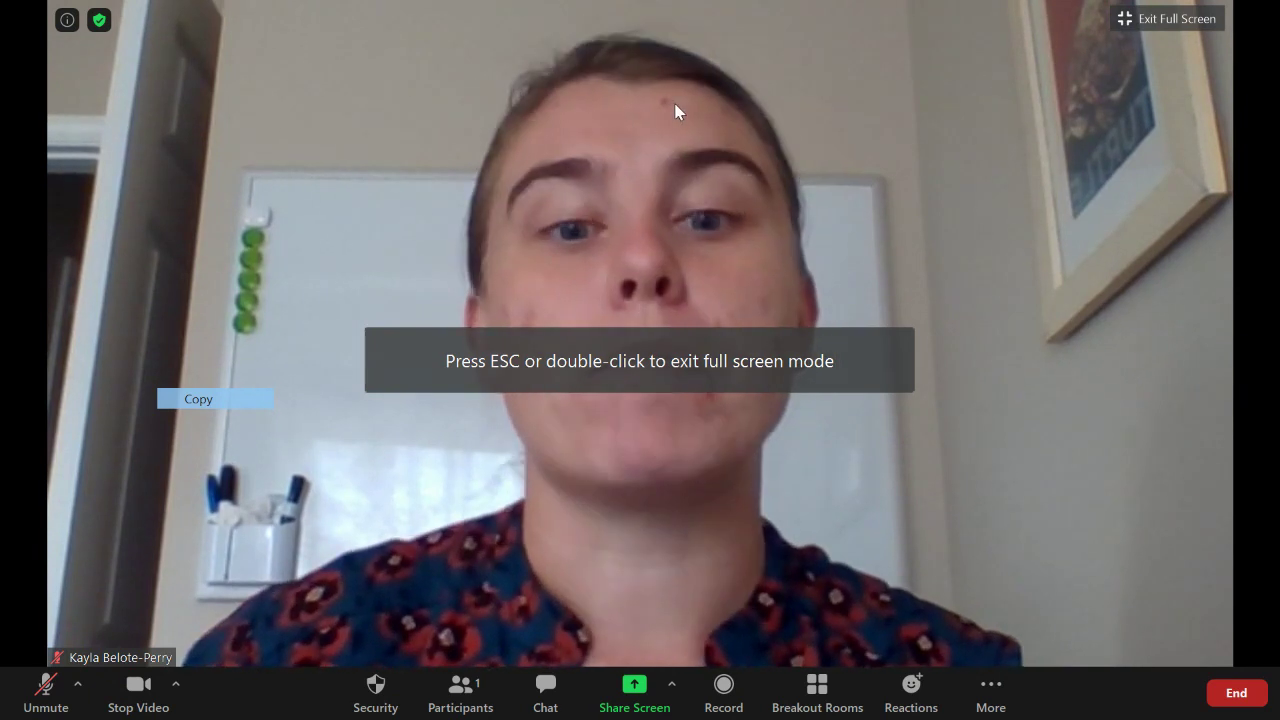
pyautogui.click(1140, 28)
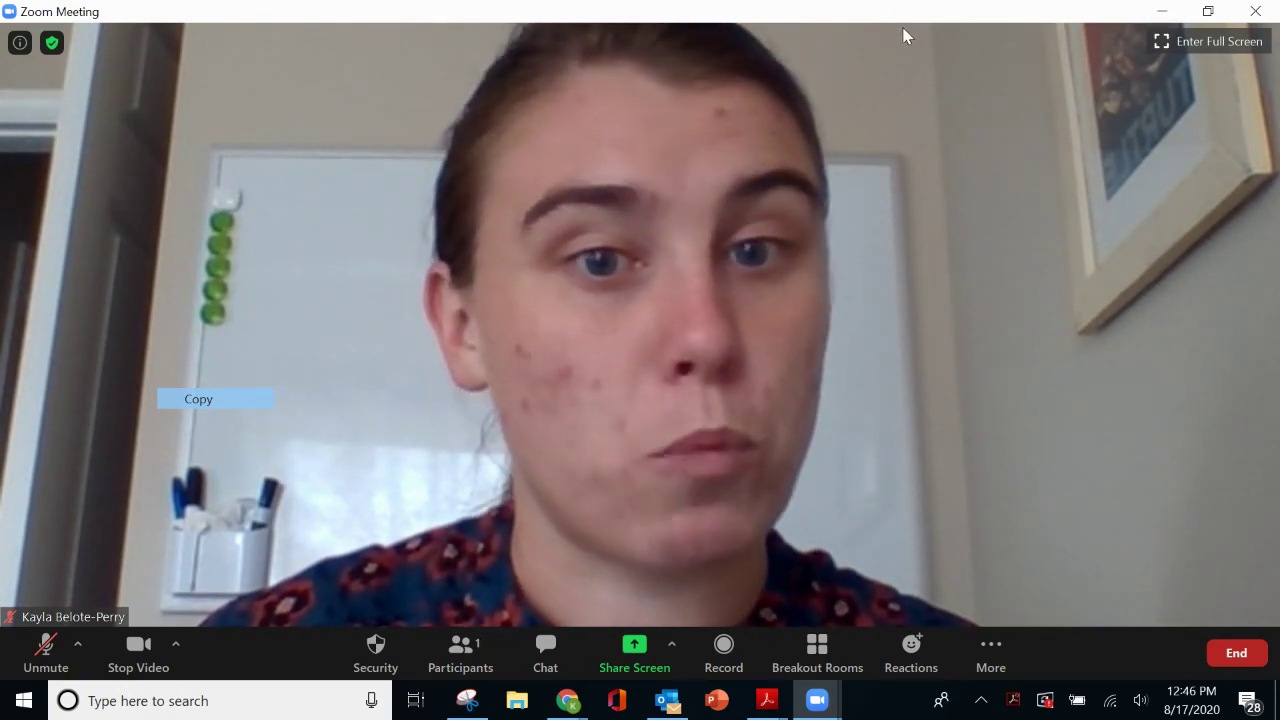
# Restore the meeting window, choose 'End Meeting for All', and minimize the Zoom home window
pyautogui.click(1163, 14)
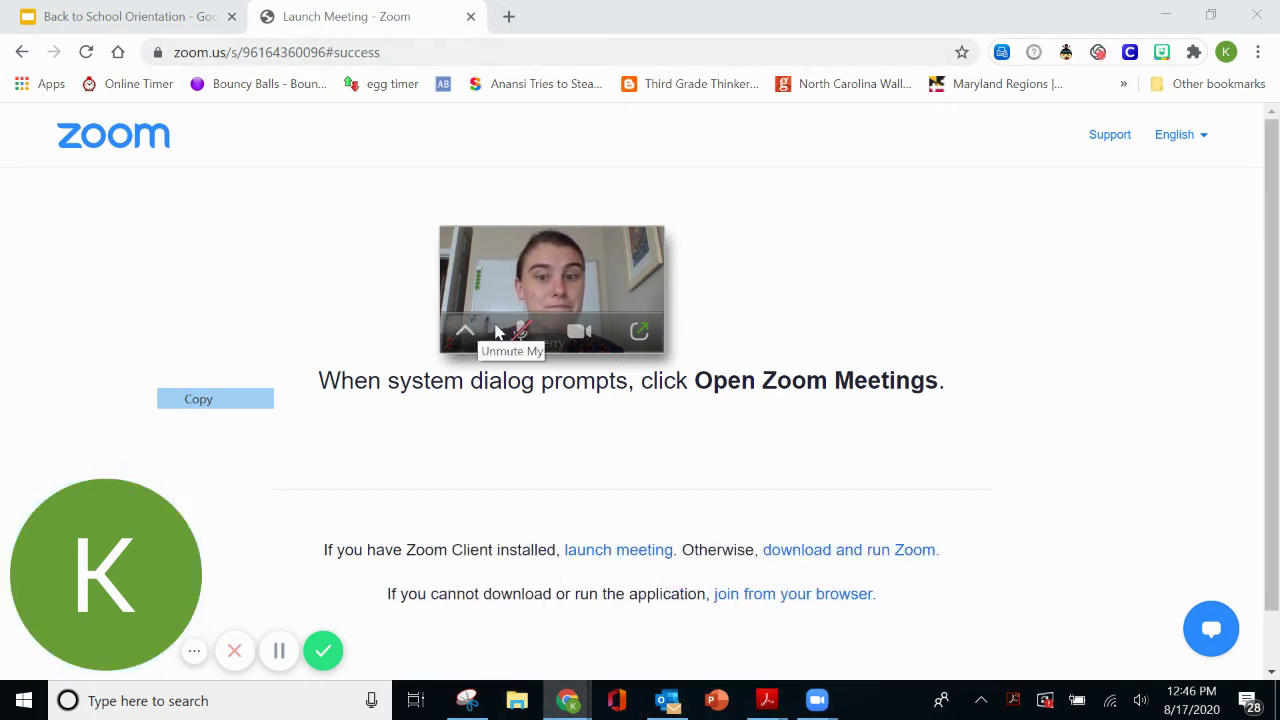
pyautogui.click(638, 338)
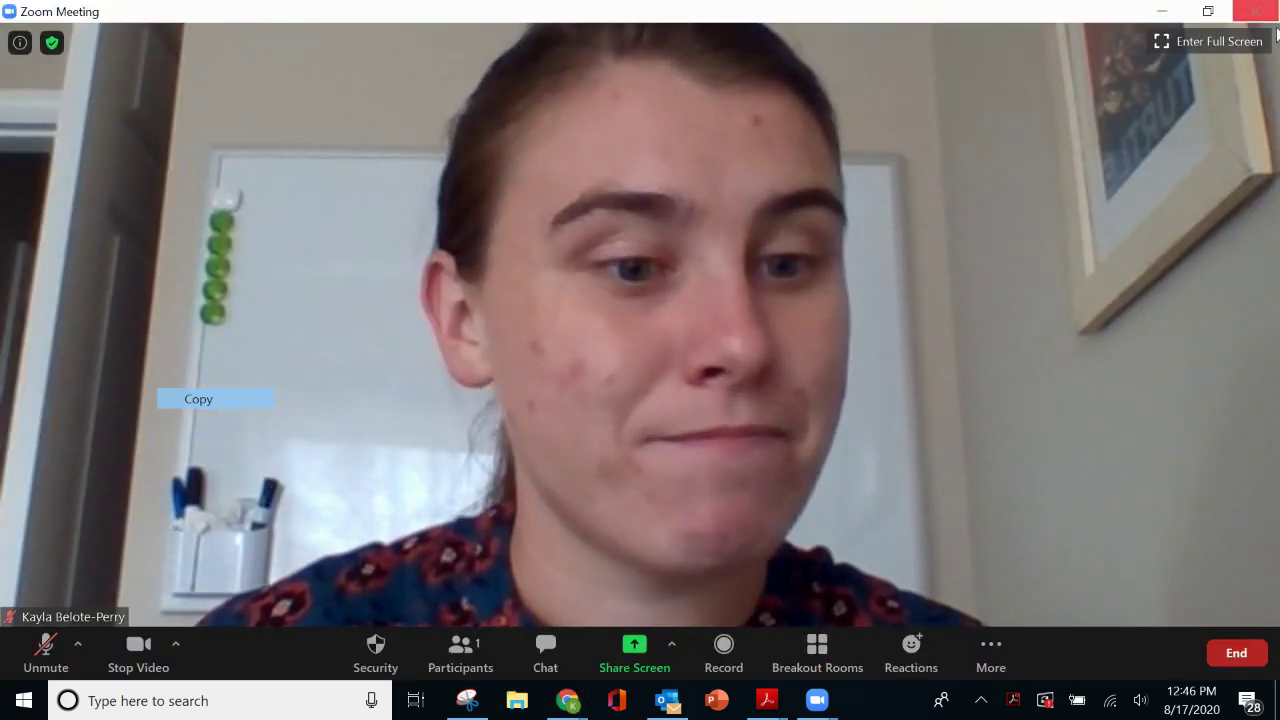
pyautogui.click(1228, 650)
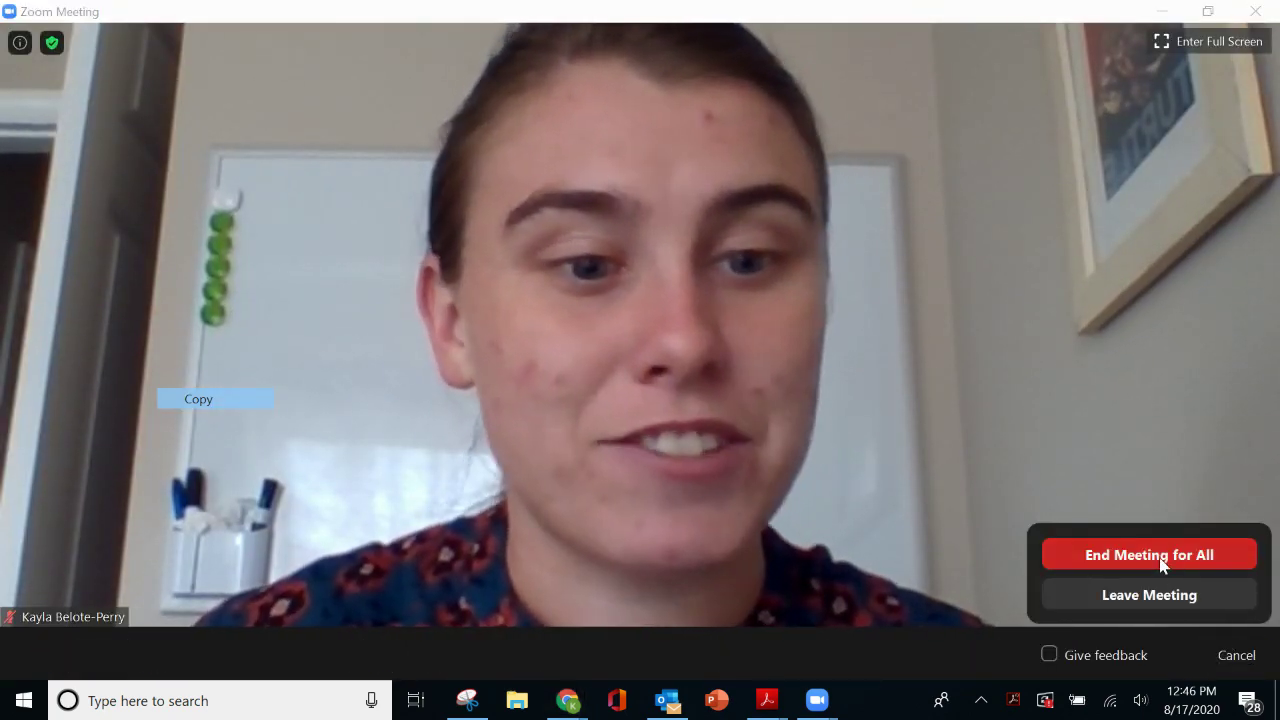
pyautogui.click(1170, 596)
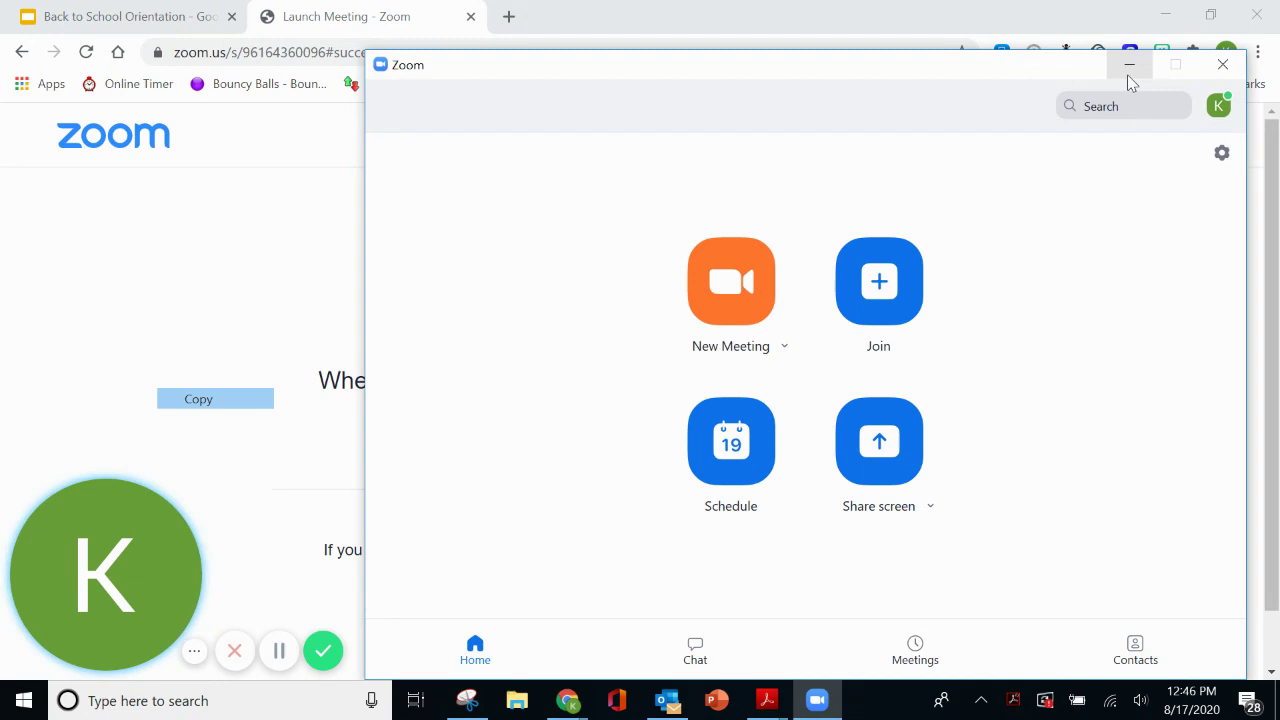
pyautogui.click(1129, 66)
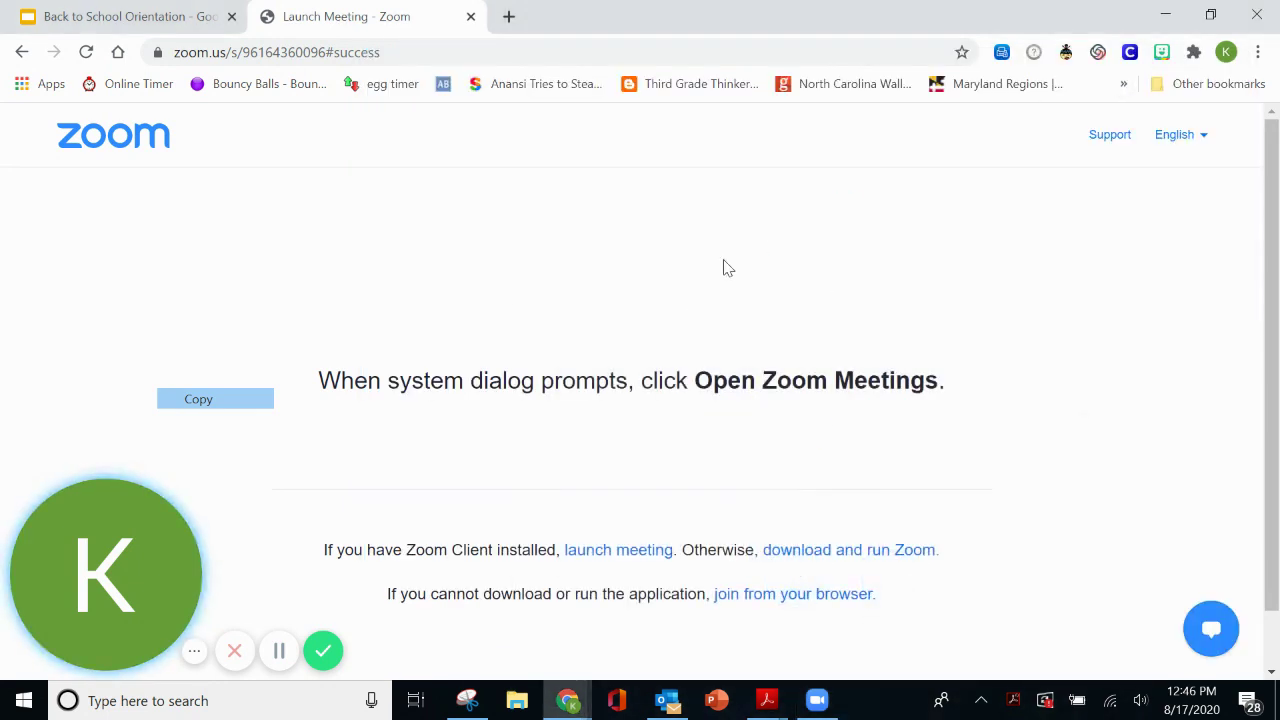